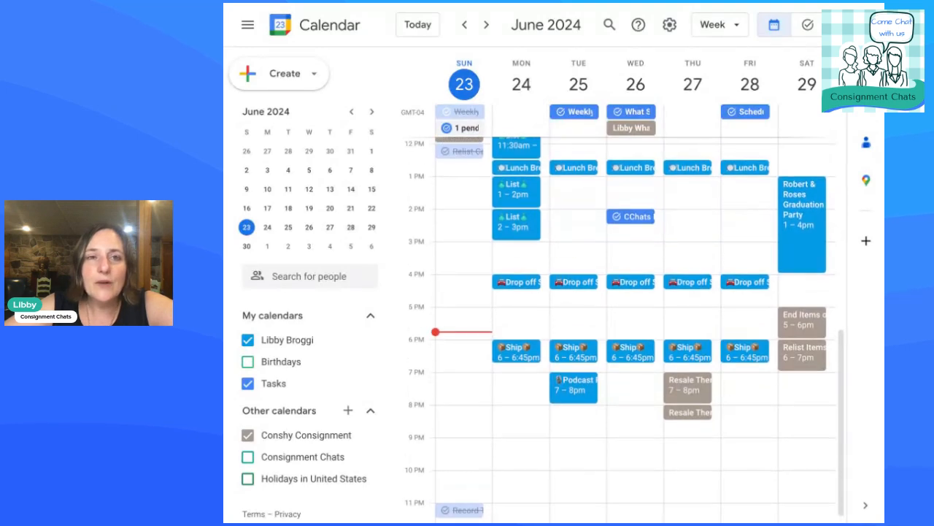
scroll(628, 292, "up", 3)
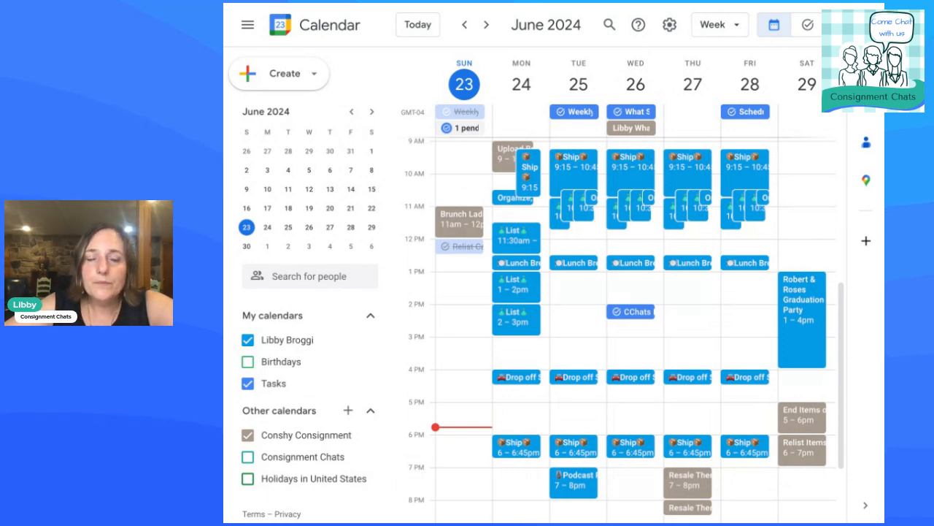
scroll(635, 292, "up", 1)
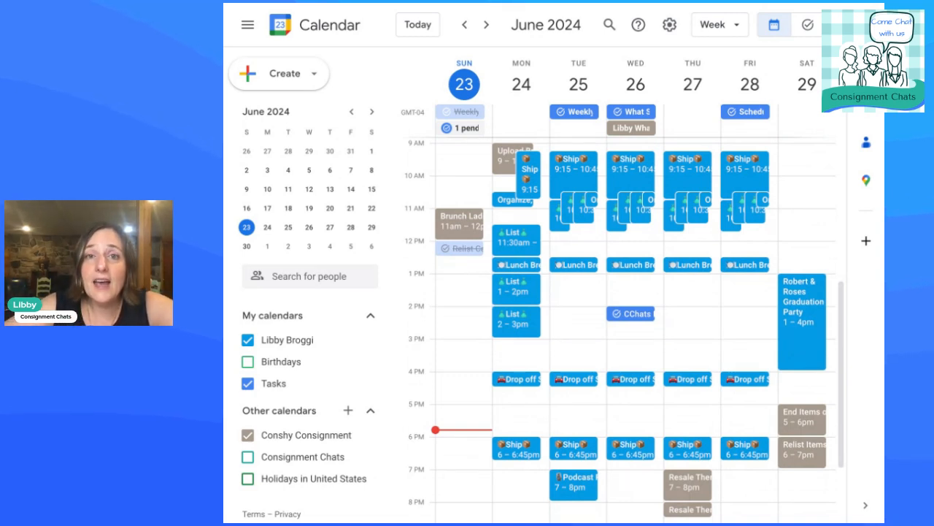
Show the Tasks side panel and peek at the available task lists under My Tasks
left_click(866, 117)
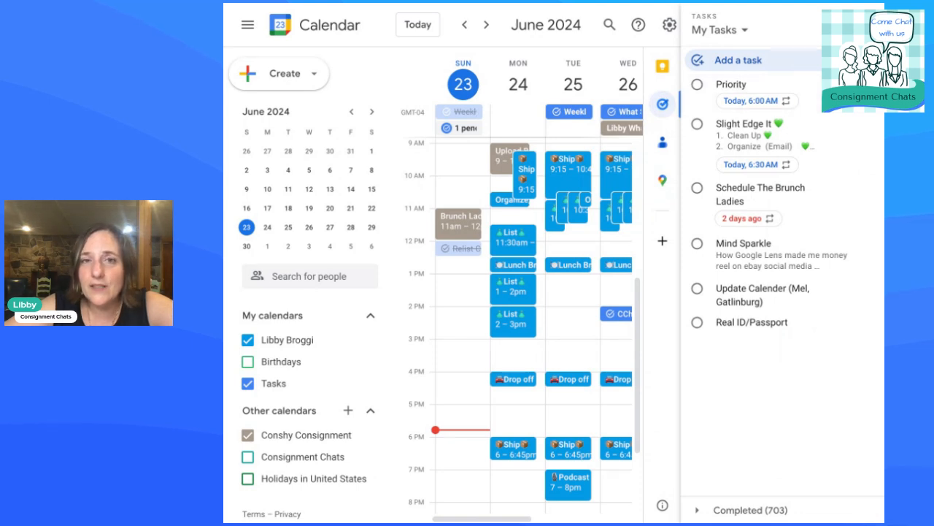
left_click(747, 32)
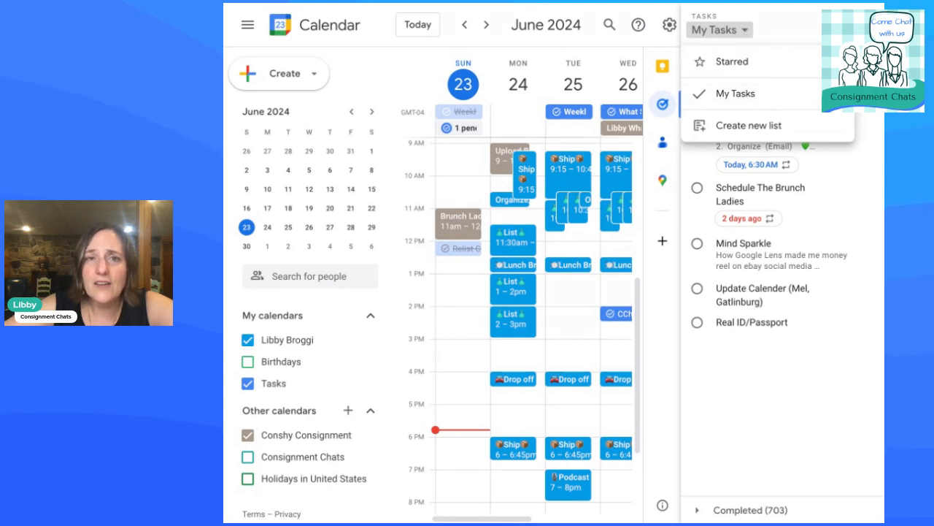
left_click(754, 93)
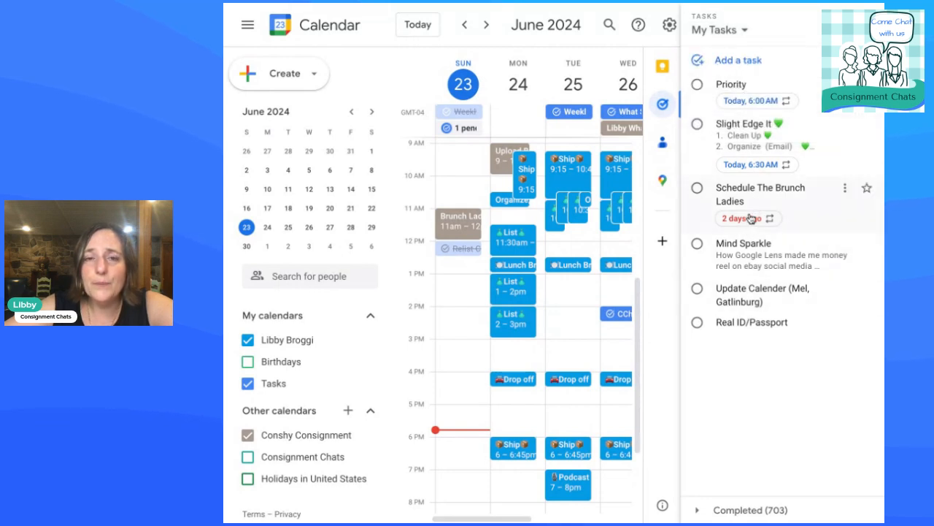
mouse_move(810, 135)
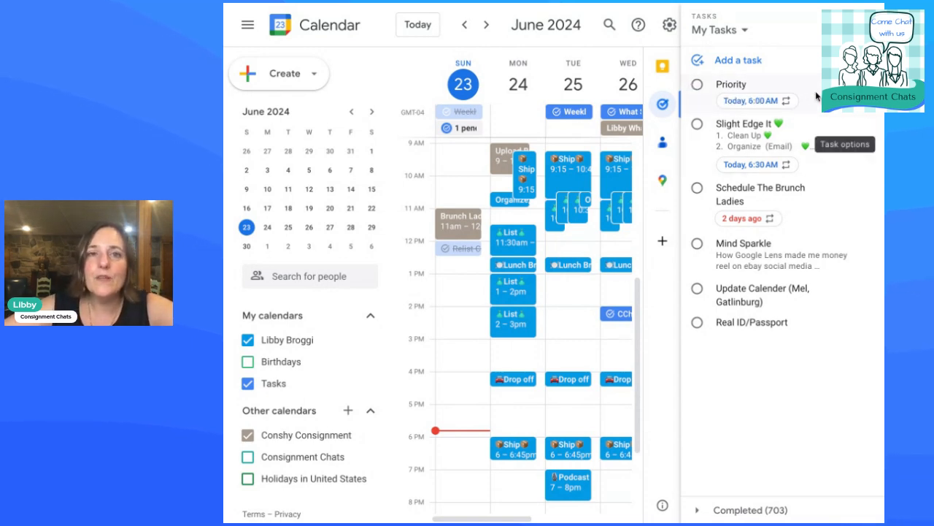
Write Ship, List, Record, Walk on separate lines in the Priority task's details
left_click(810, 88)
left_click(771, 104)
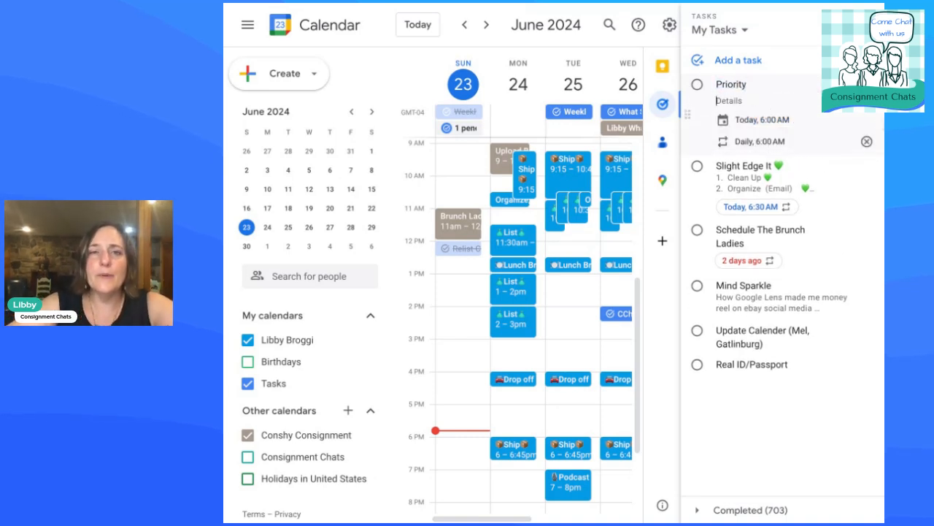
type("LI")
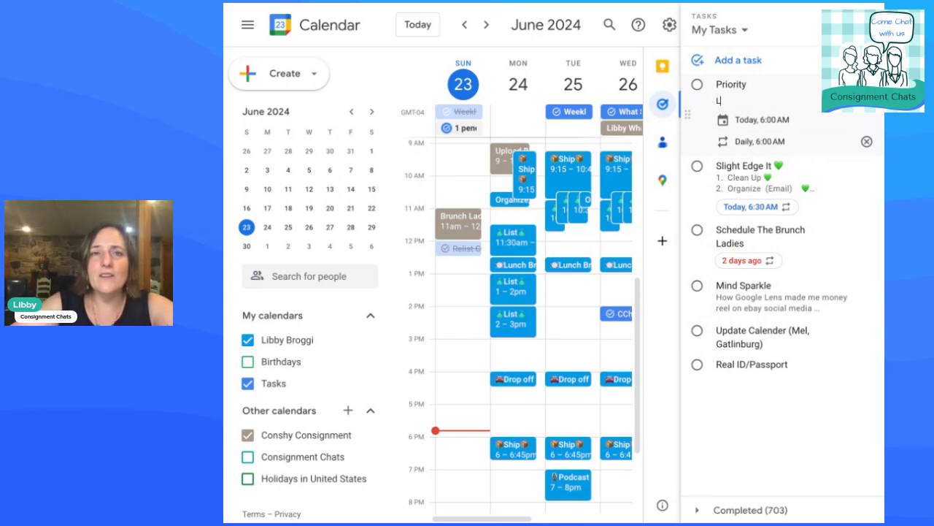
key("BackSpace")
type("Ship")
key("Return")
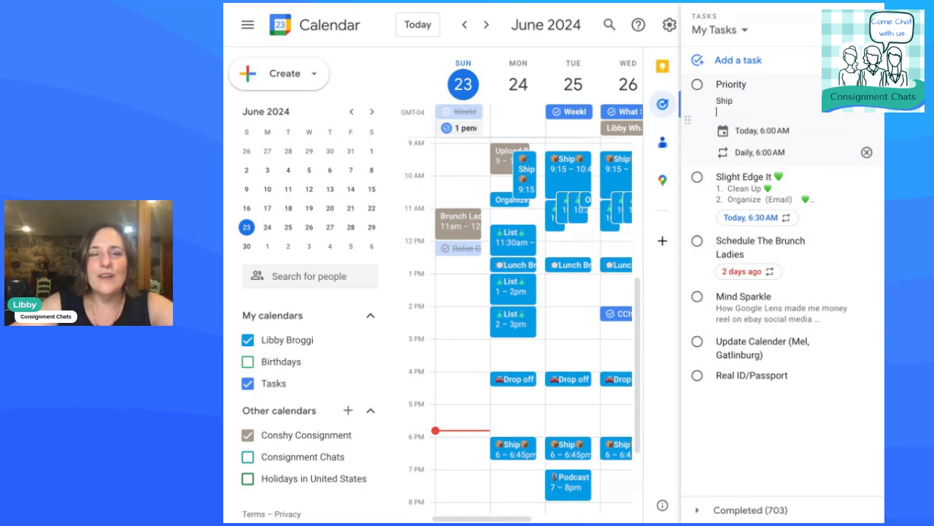
key("Return")
type("Reco")
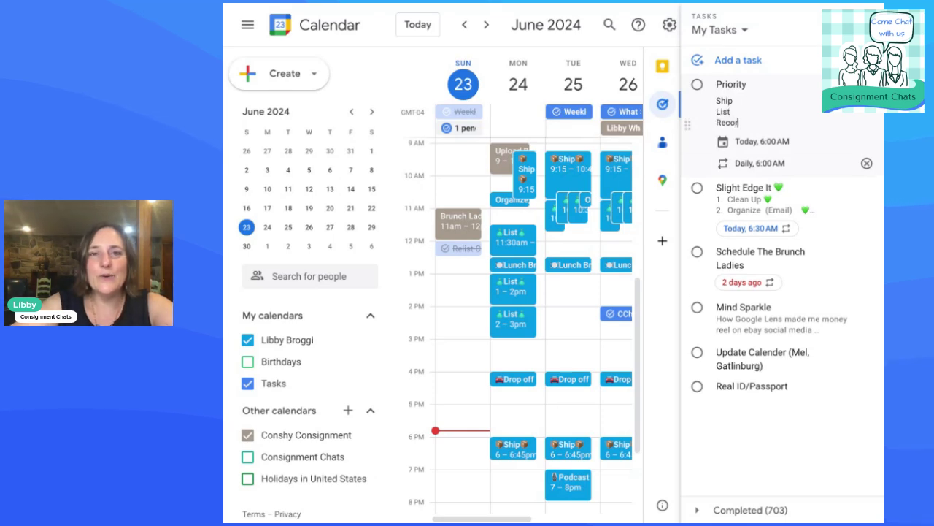
type("d")
key("Return")
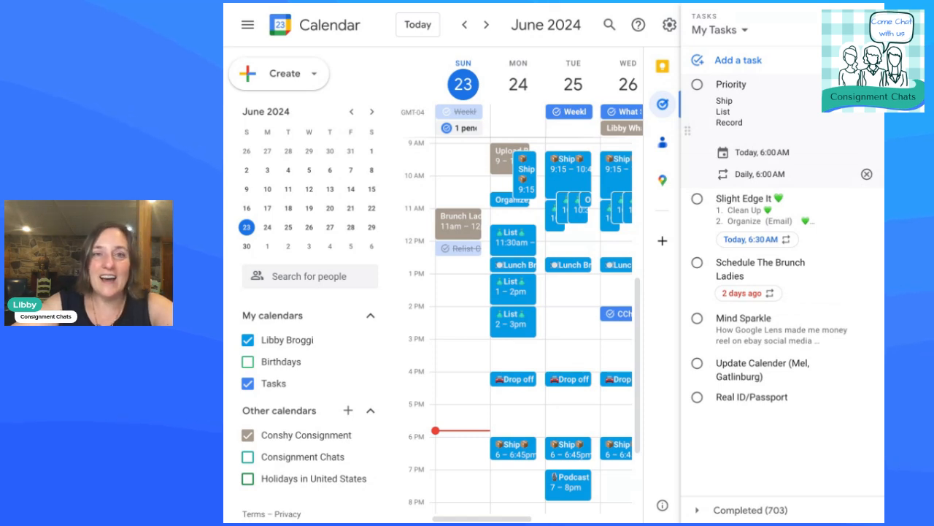
type("Walk")
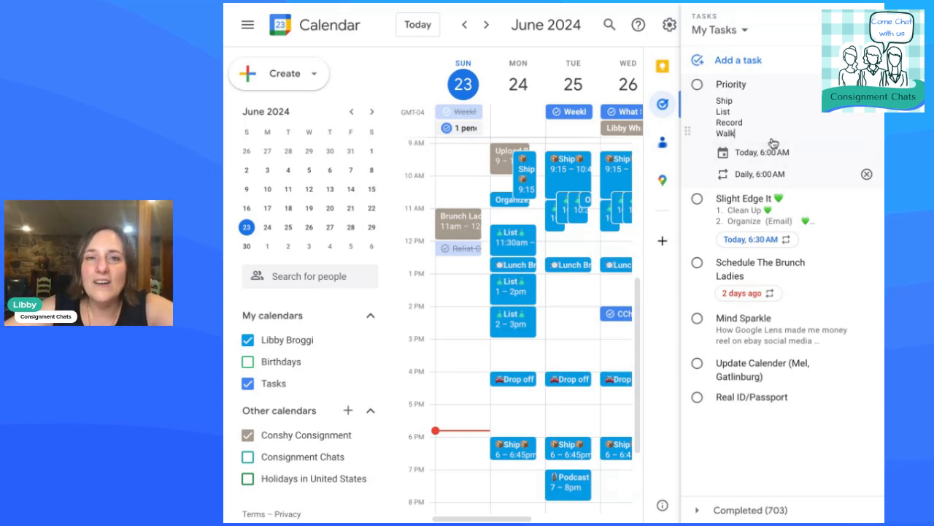
Remove the demo lines again, leaving the Priority details empty
left_click_drag(750, 133, 709, 102)
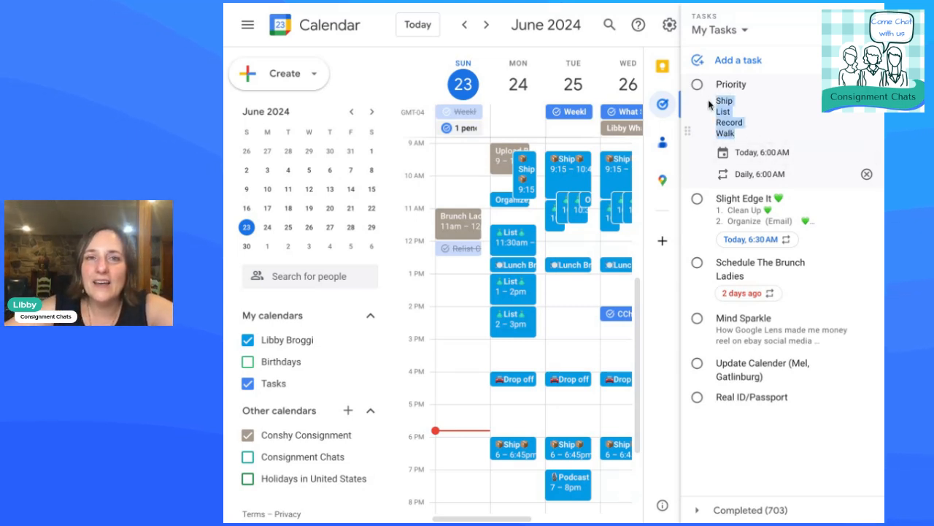
key("BackSpace")
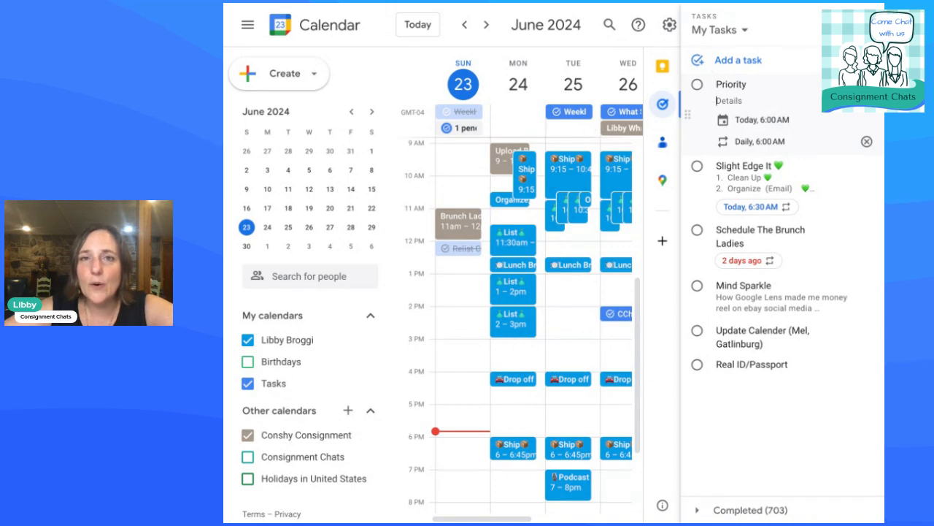
Reopen the Tasks panel and start a new task titled Walk at the top of My Tasks
left_click(662, 103)
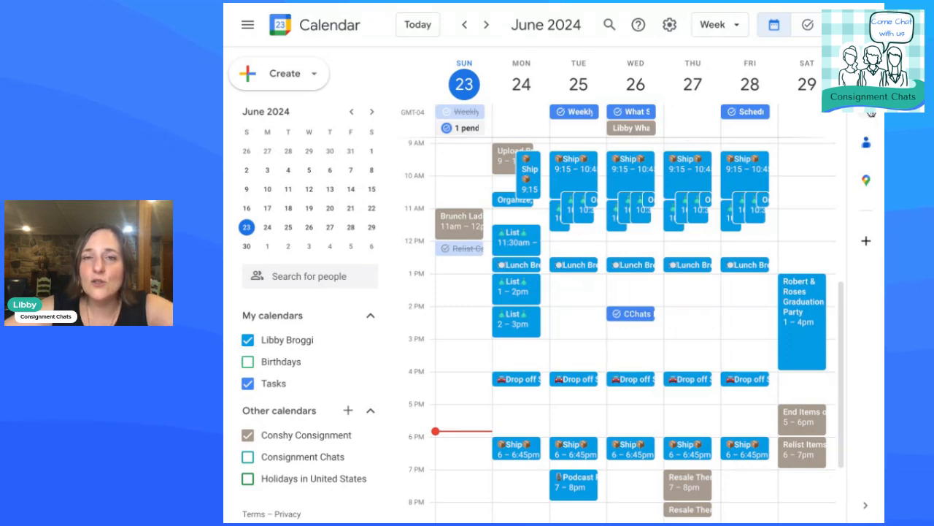
left_click(871, 113)
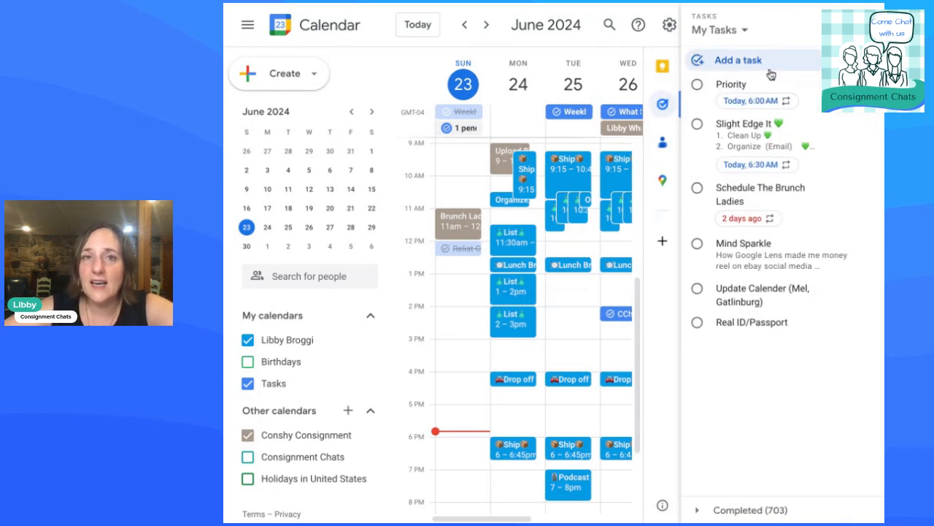
left_click(738, 60)
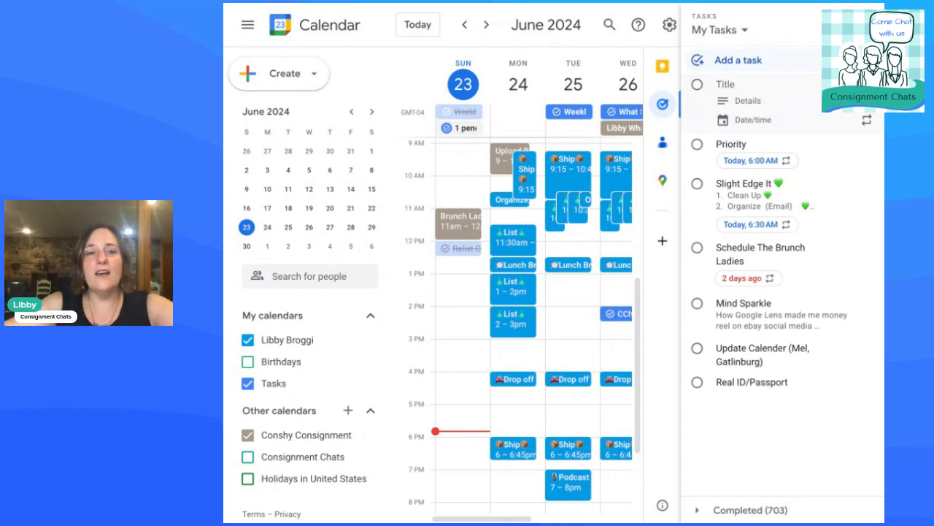
type("Walk")
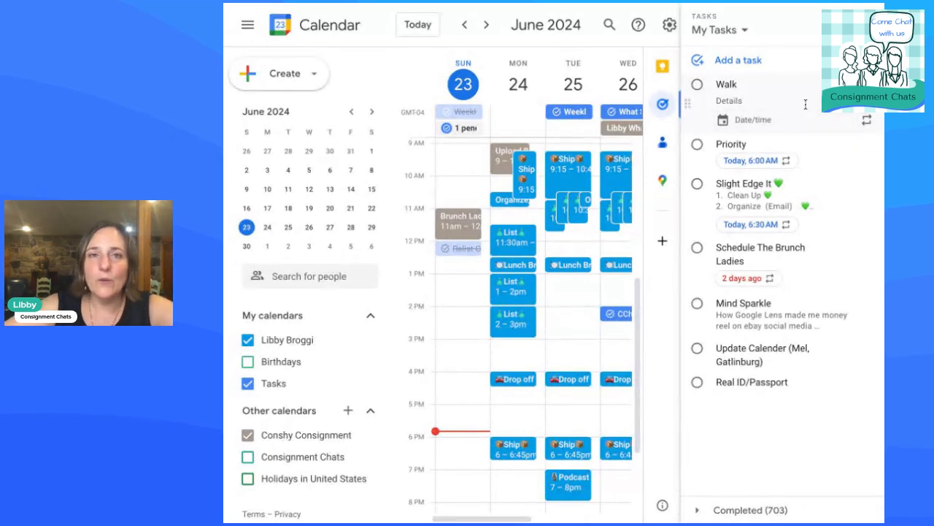
Make the Walk task repeat weekly on Monday through Friday
left_click(869, 124)
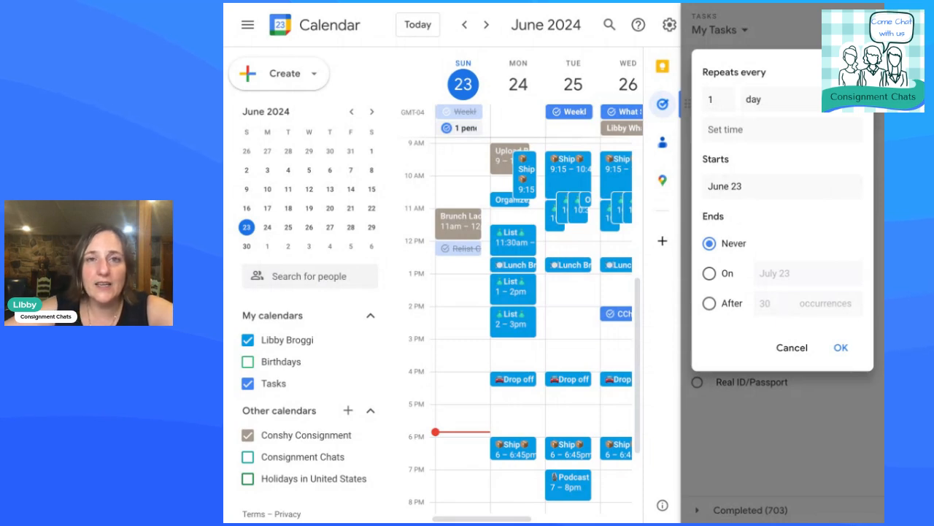
left_click(818, 102)
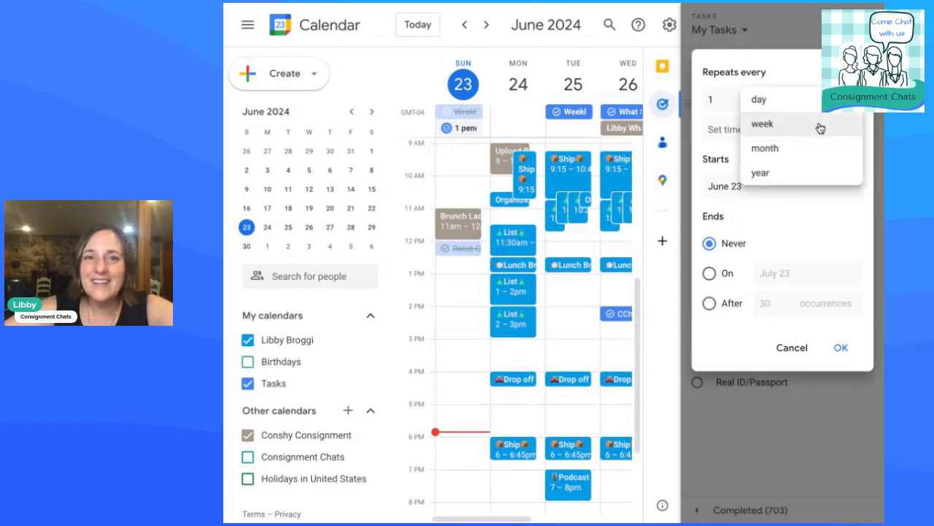
left_click(821, 129)
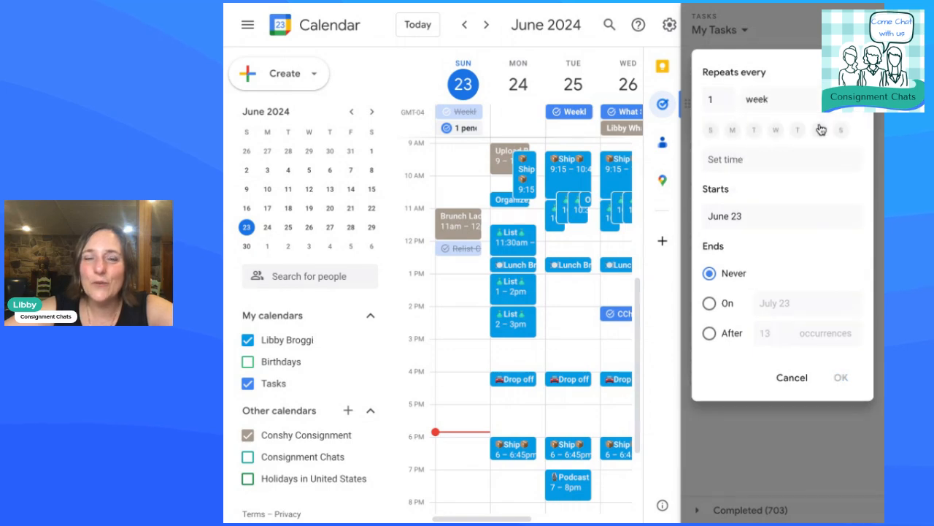
left_click(732, 130)
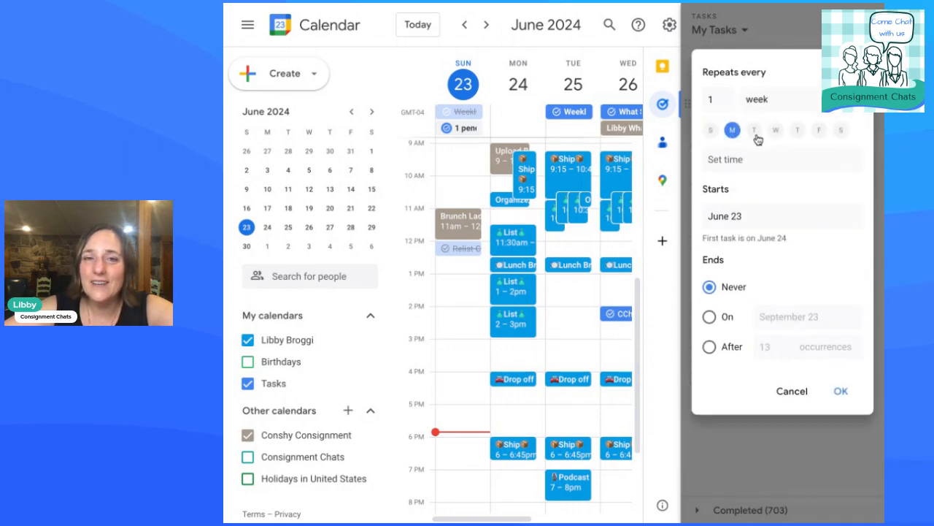
left_click(755, 132)
left_click(776, 130)
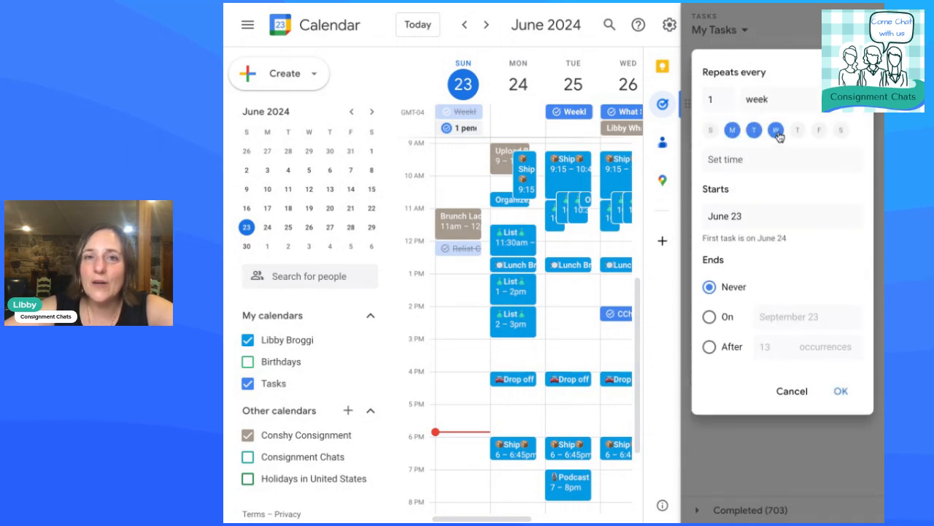
left_click(797, 130)
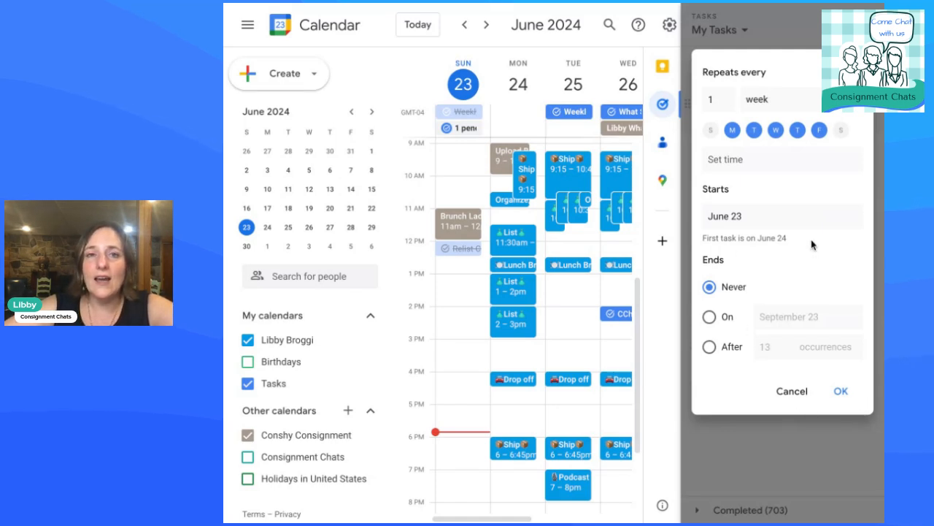
Set the repeating Walk task's time to 1:00 PM and confirm the schedule
left_click(783, 160)
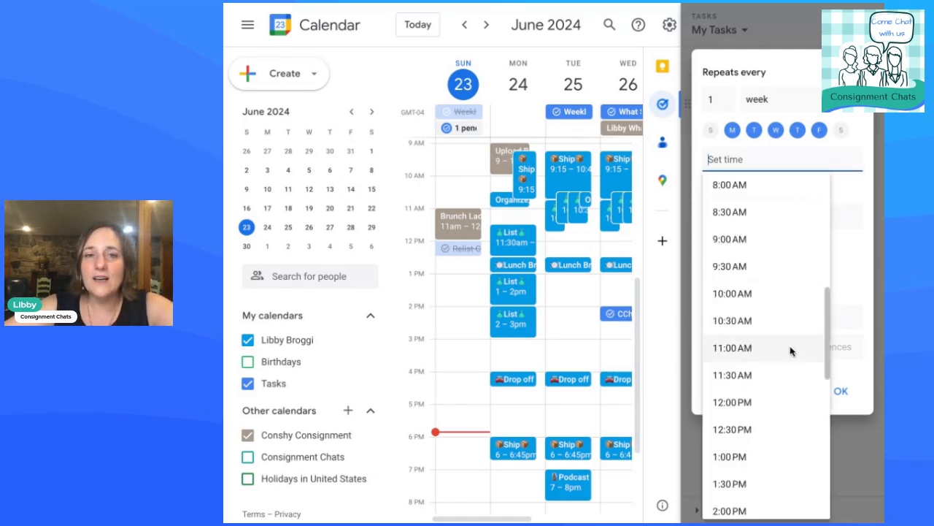
scroll(788, 350, "down", 2)
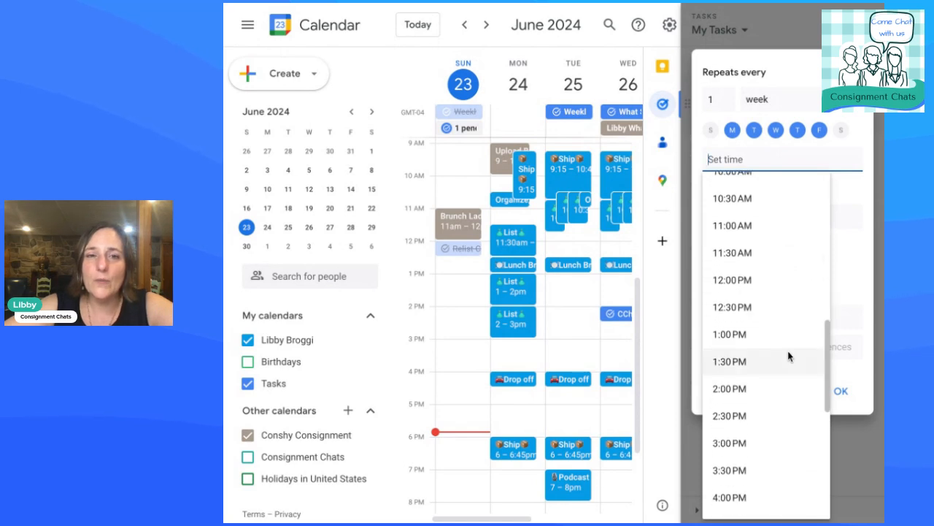
left_click(787, 337)
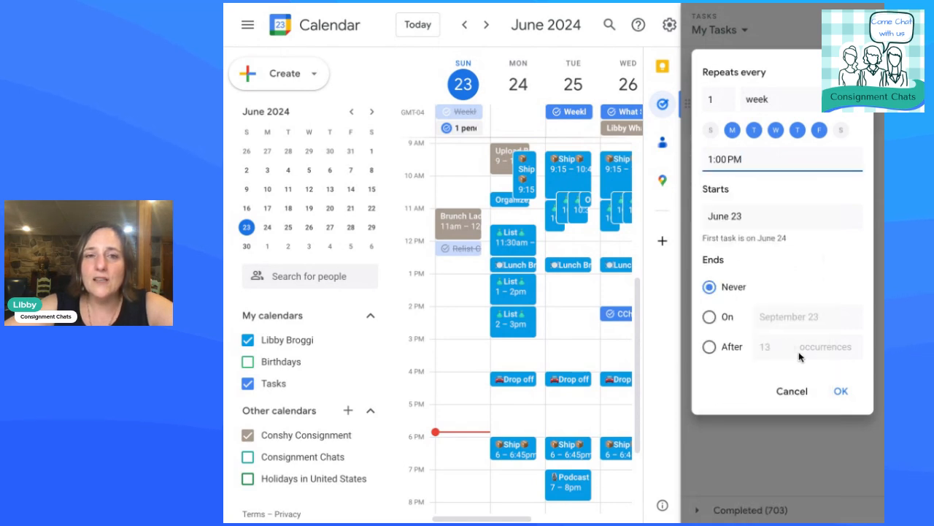
left_click(845, 391)
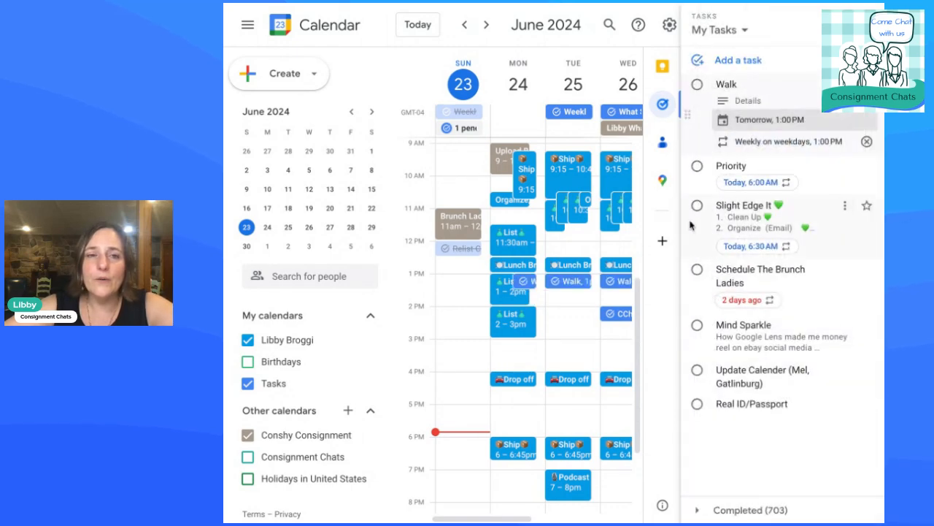
left_click(573, 282)
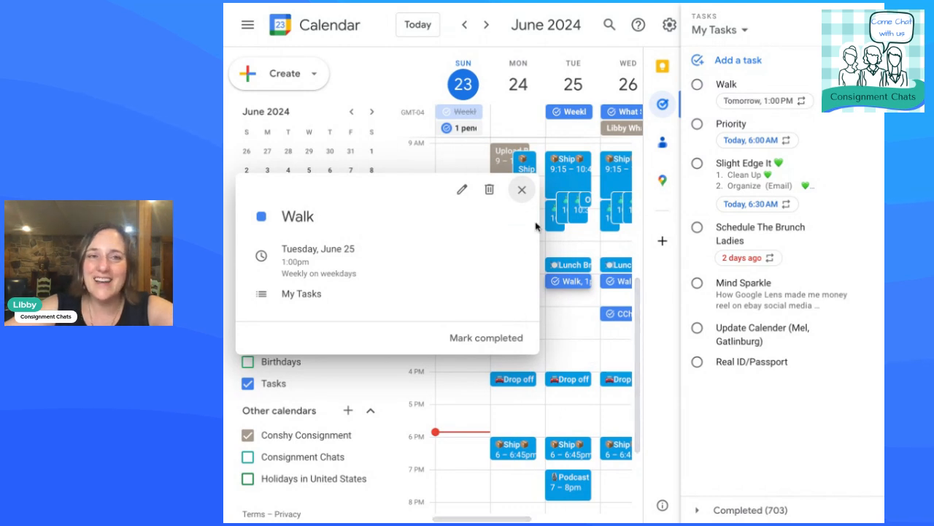
left_click(522, 190)
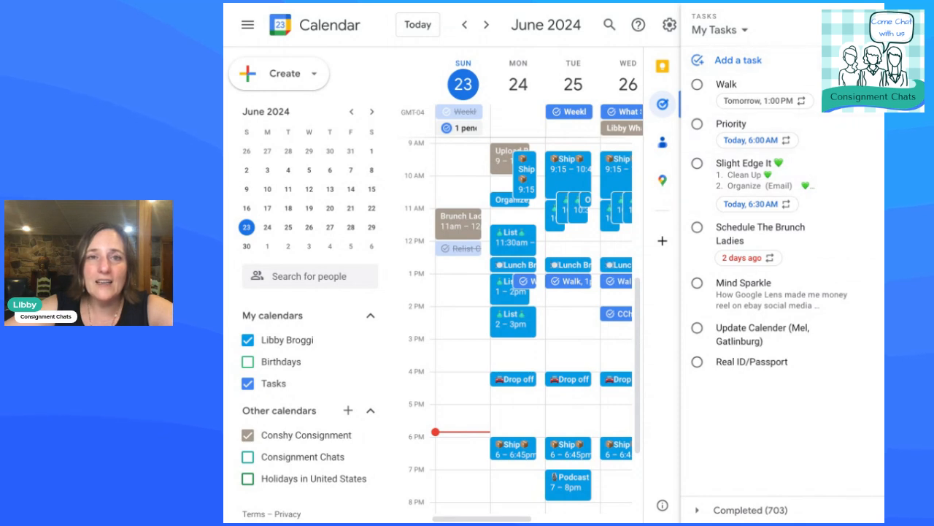
Expand the Slight Edge It and Mind Sparkle tasks to view their notes
left_click(751, 181)
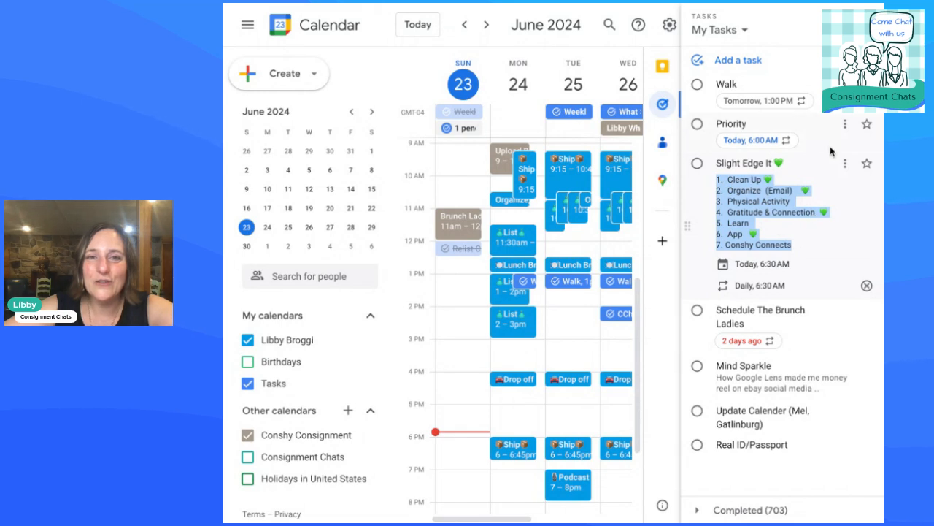
mouse_move(759, 241)
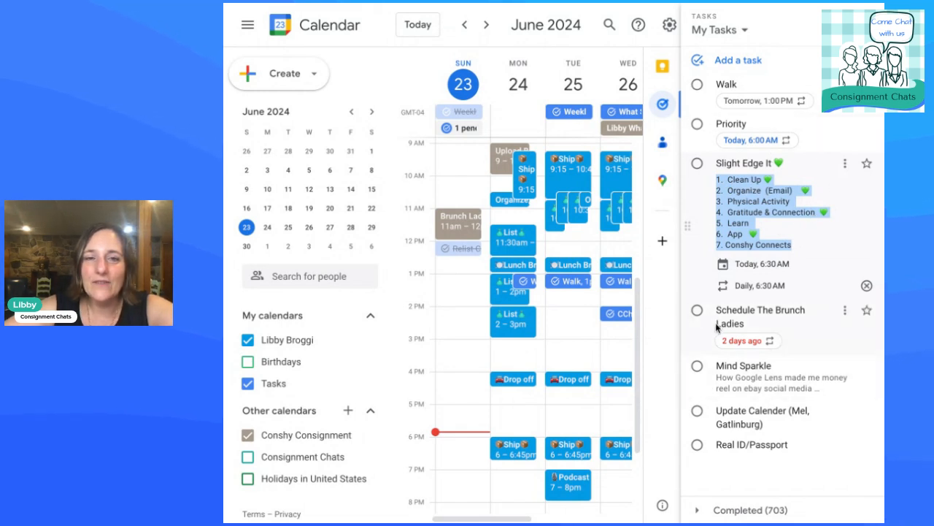
left_click(738, 386)
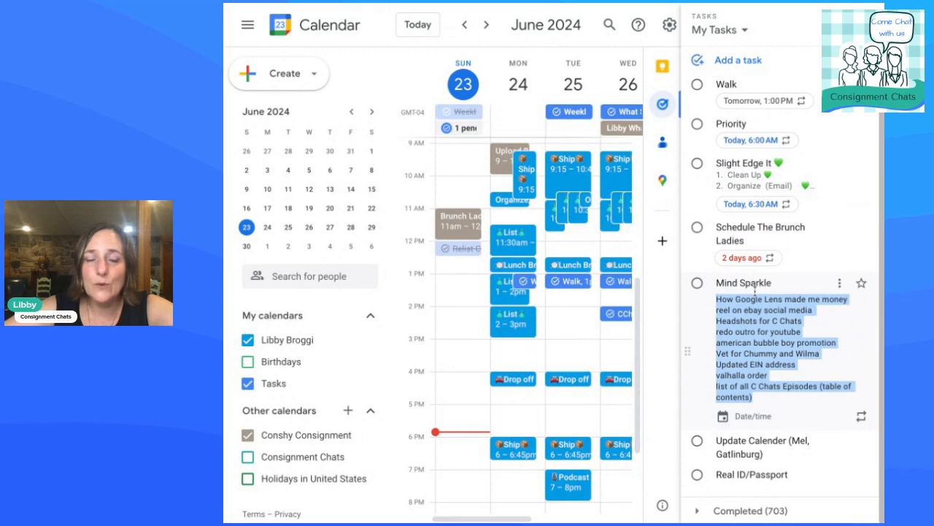
Deselect the Mind Sparkle notes and place the cursor in its title
left_click(793, 284)
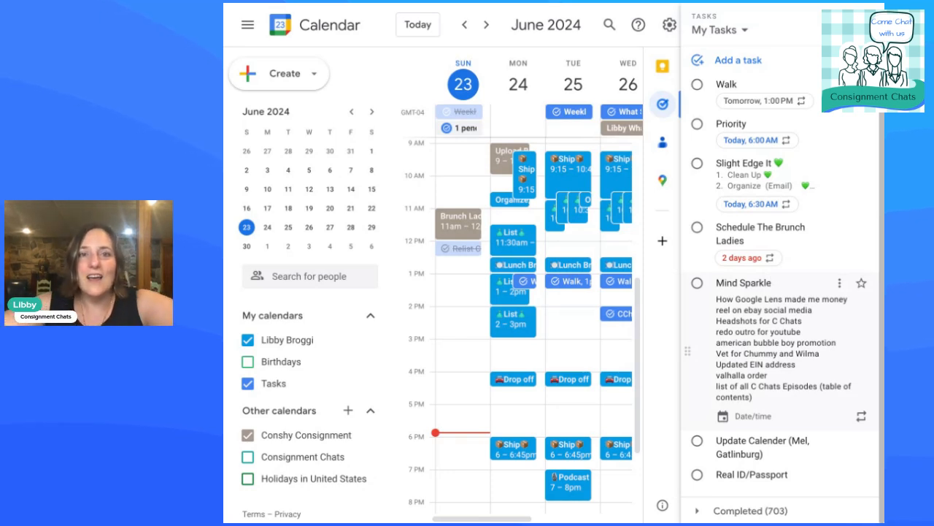
left_click(752, 283)
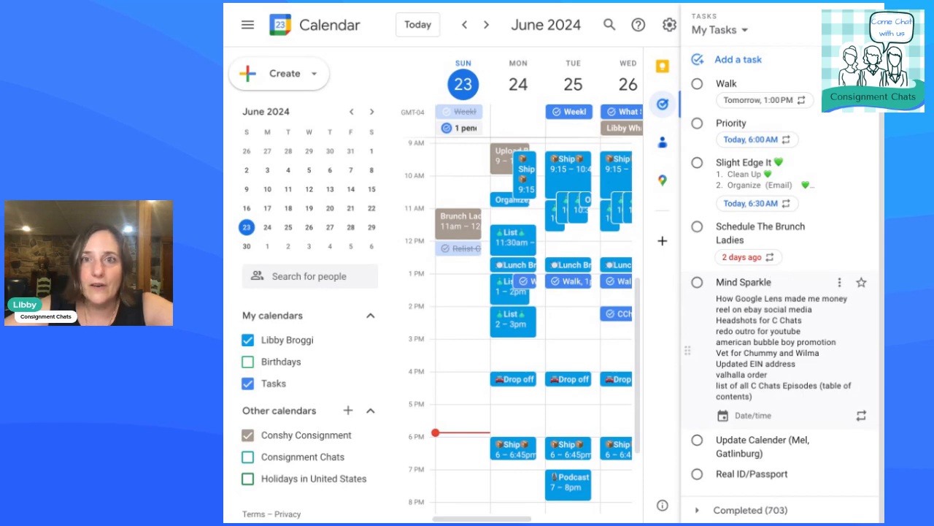
Add a new task named Trim Dogs Nails to My Tasks and look at its date picker
left_click(807, 29)
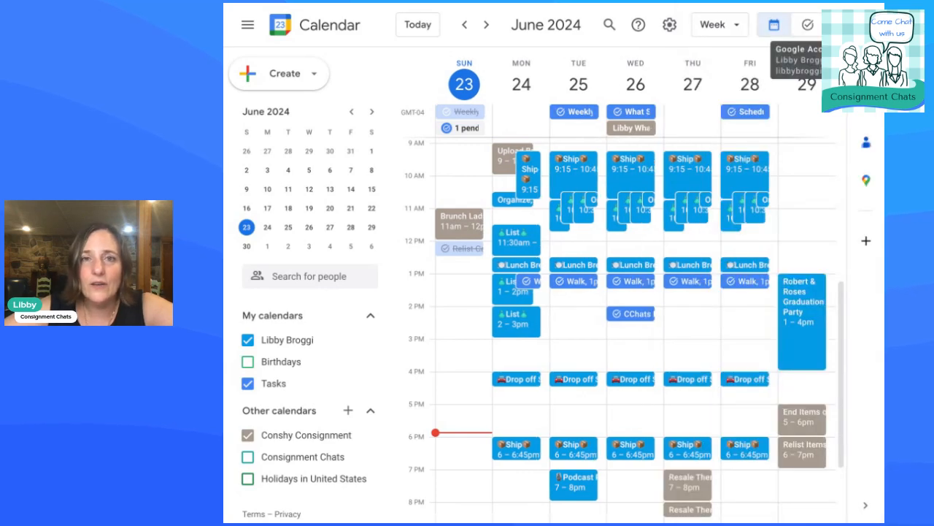
left_click(868, 113)
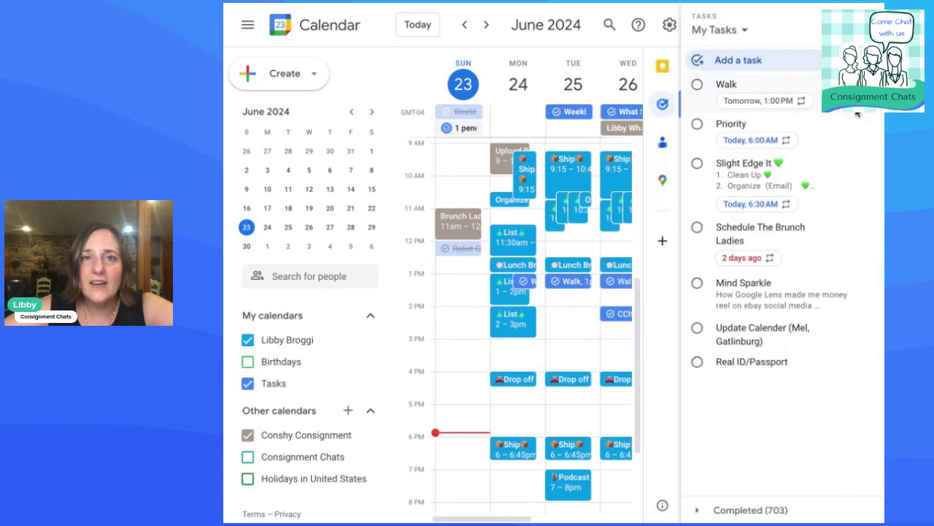
left_click(795, 69)
type("Trim")
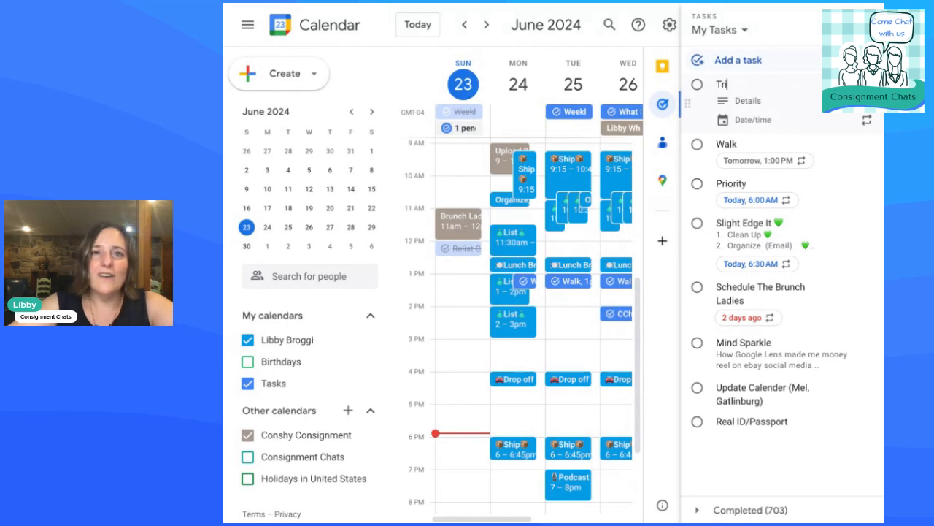
type("Dogs Nails")
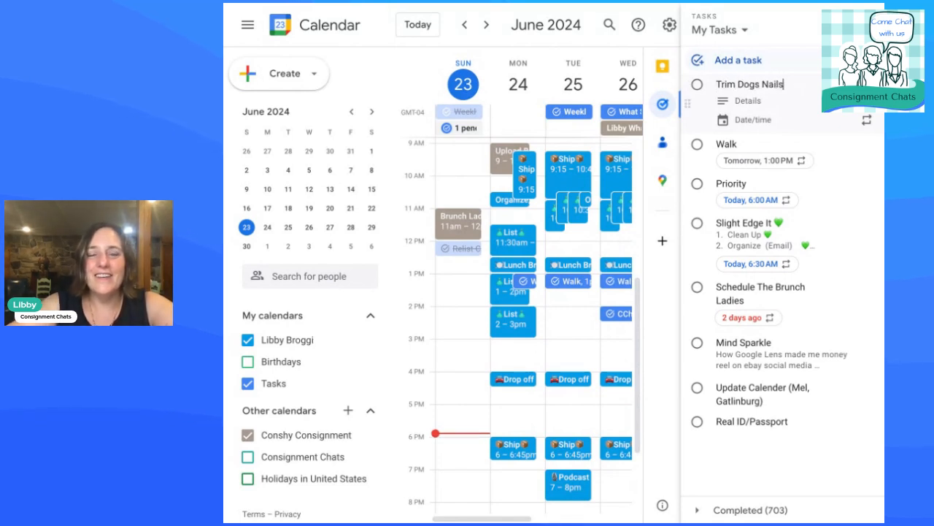
left_click(762, 122)
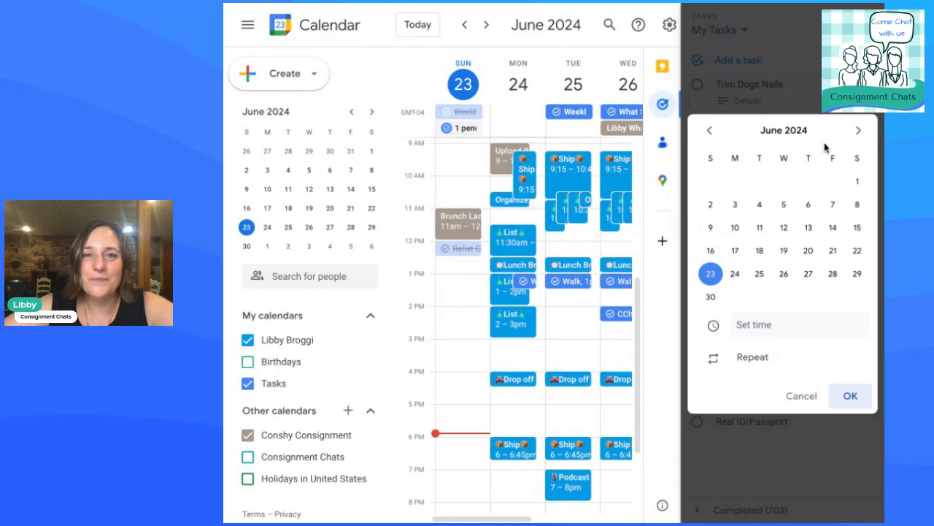
left_click(803, 395)
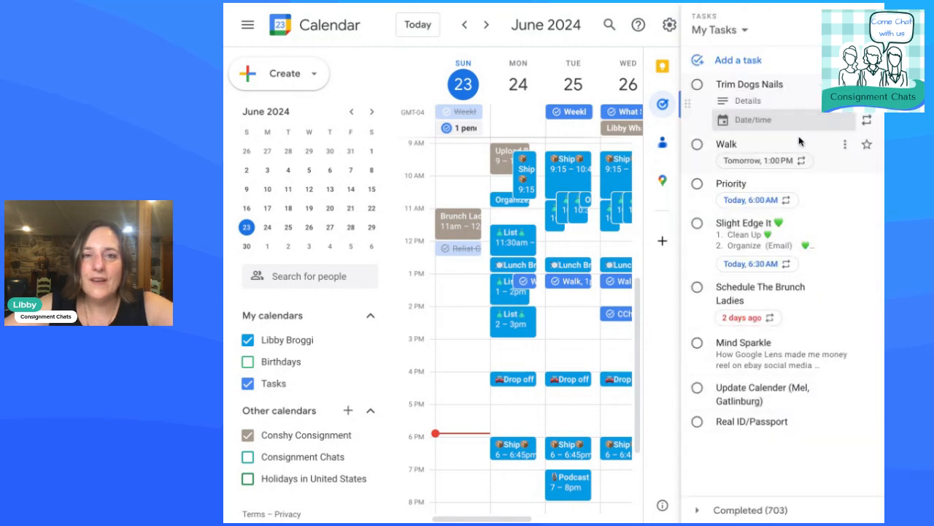
left_click(794, 124)
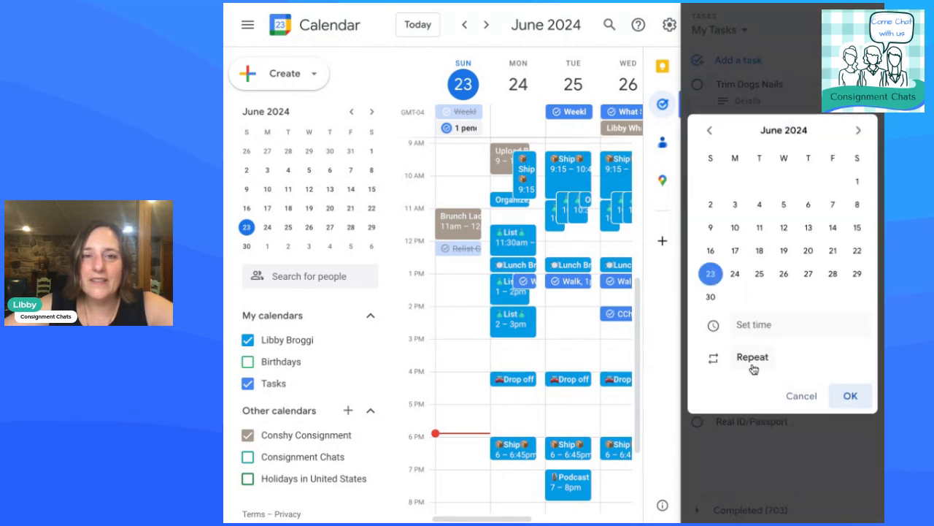
left_click(750, 360)
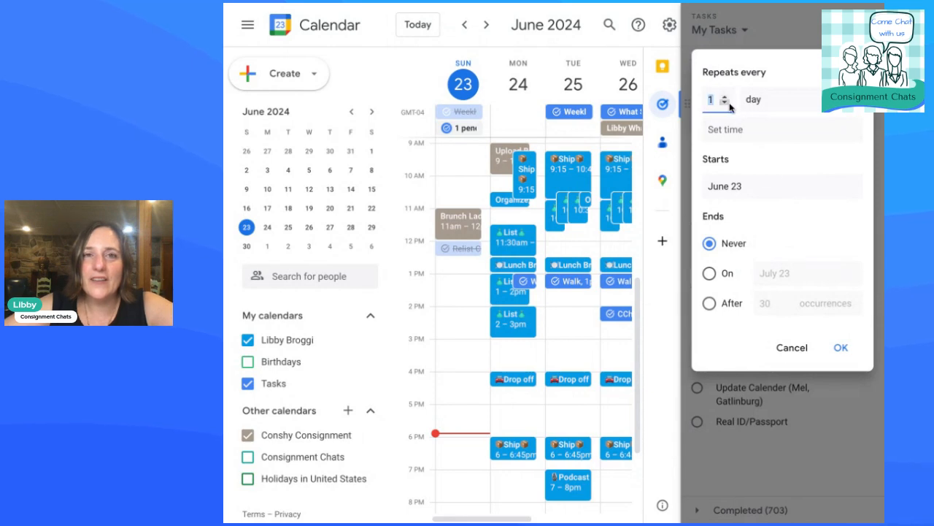
left_click(759, 100)
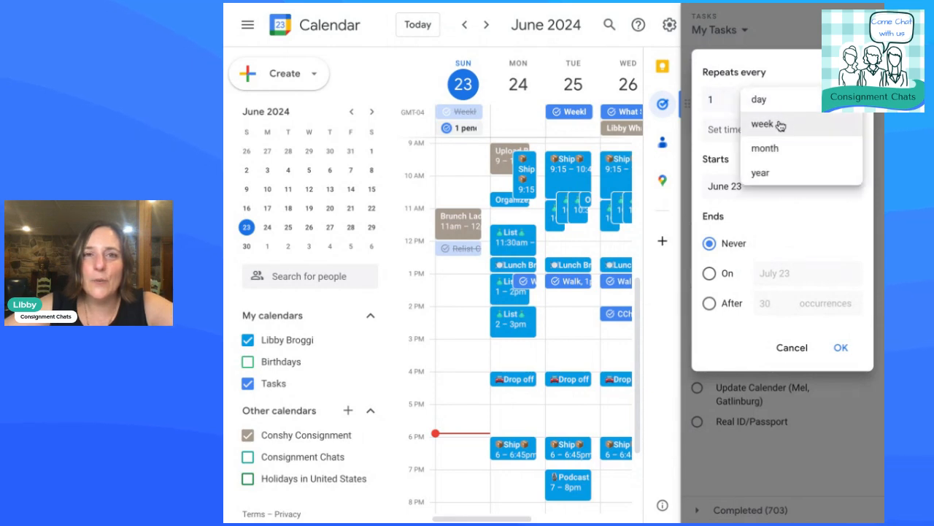
left_click(766, 150)
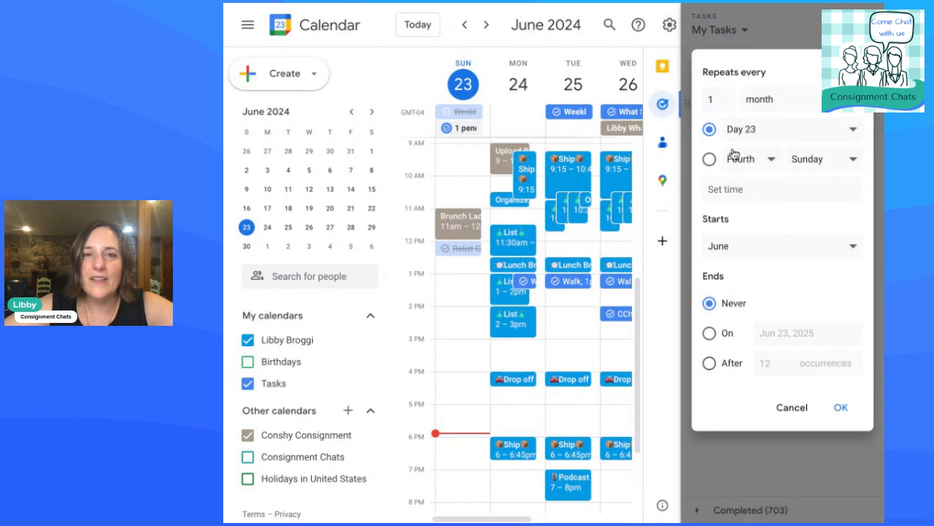
left_click(710, 159)
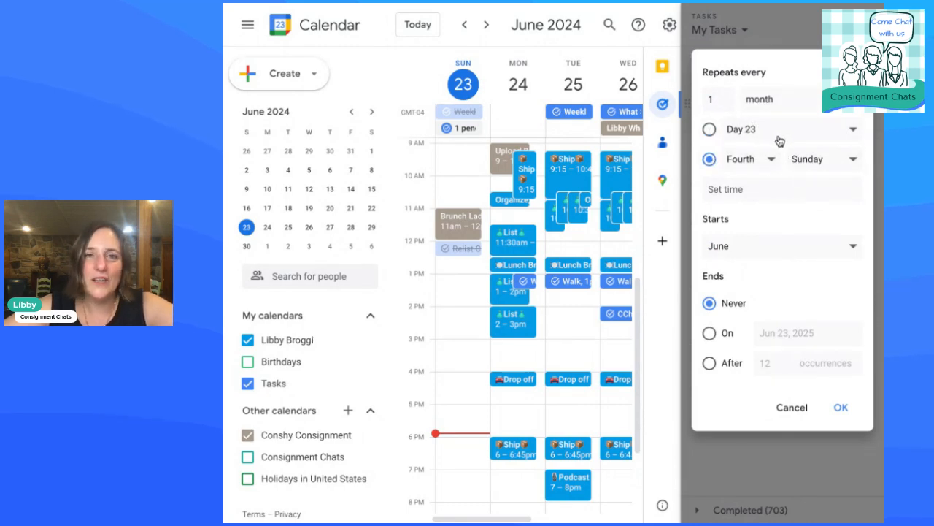
left_click(791, 408)
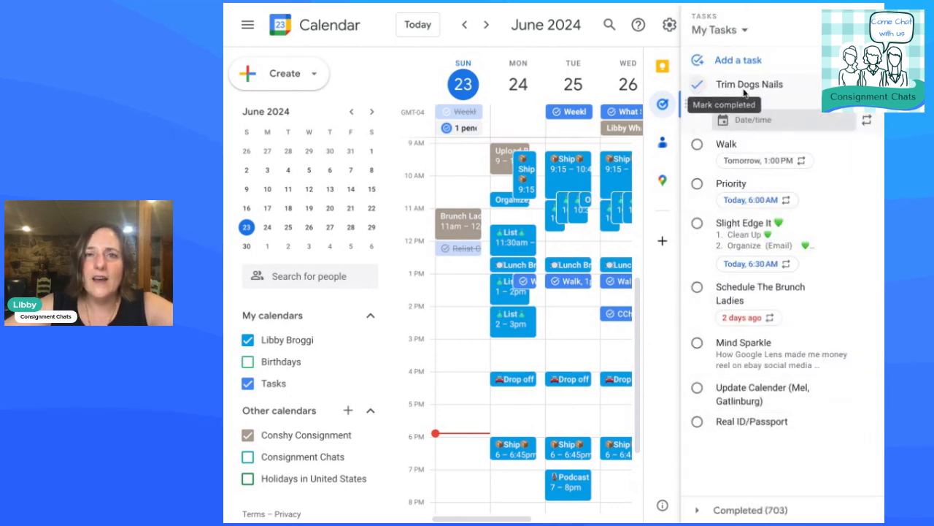
Delete the Trim Dogs Nails task from My Tasks
left_click(815, 105)
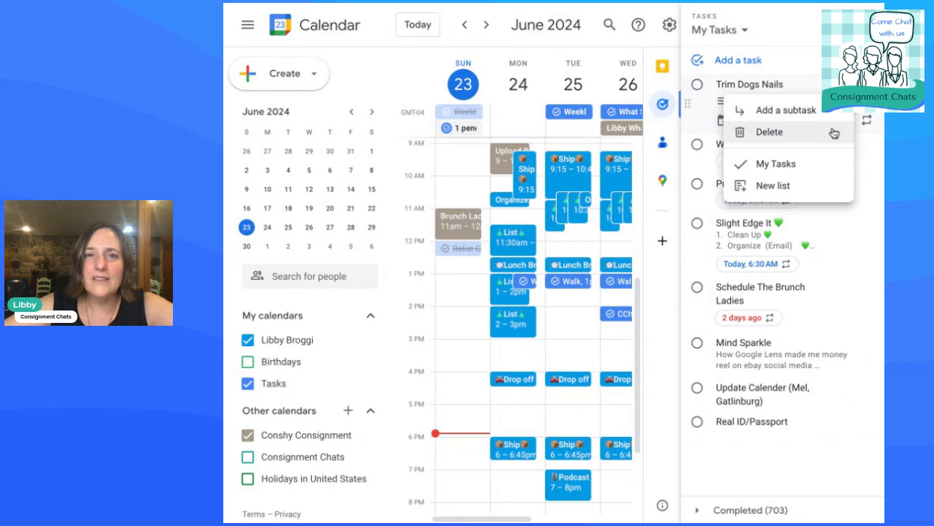
left_click(770, 131)
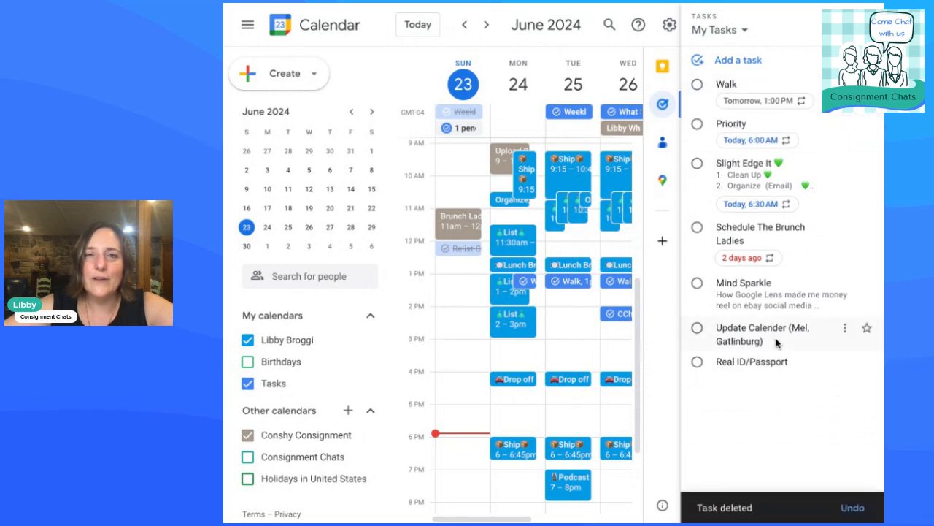